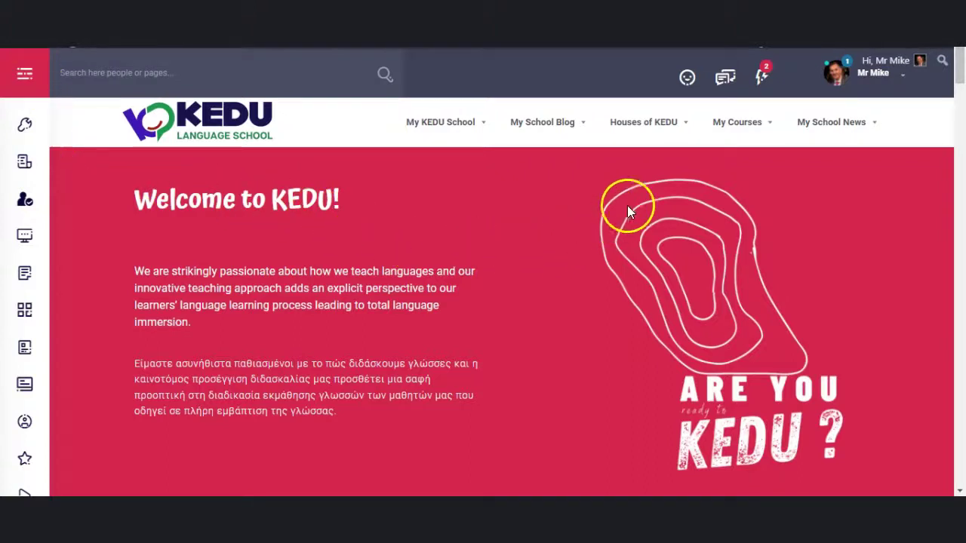
Step: Go through Houses of KEDU and What are Quests? to the What I learnt today! (WILT) page
{"action": "mouse_move", "coordinate": [658, 123]}
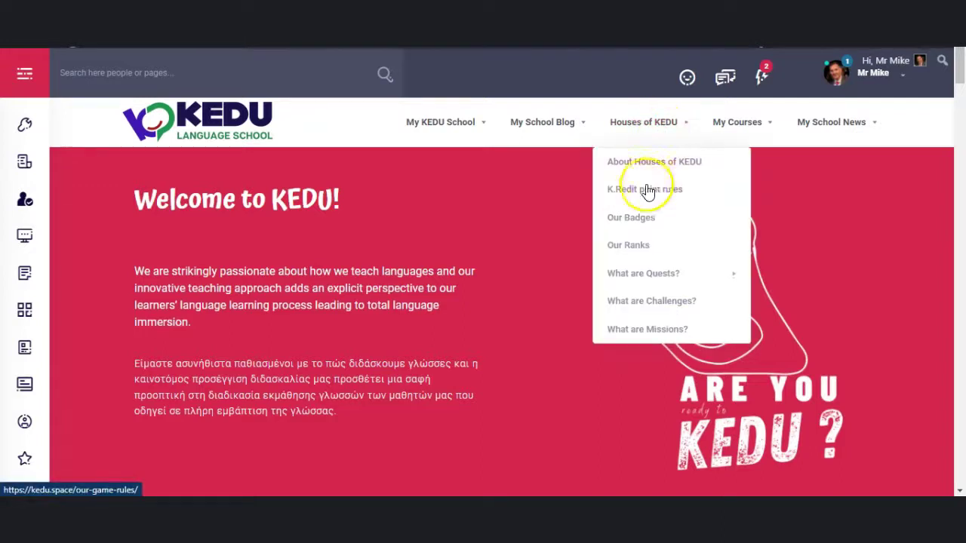
{"action": "mouse_move", "coordinate": [643, 278]}
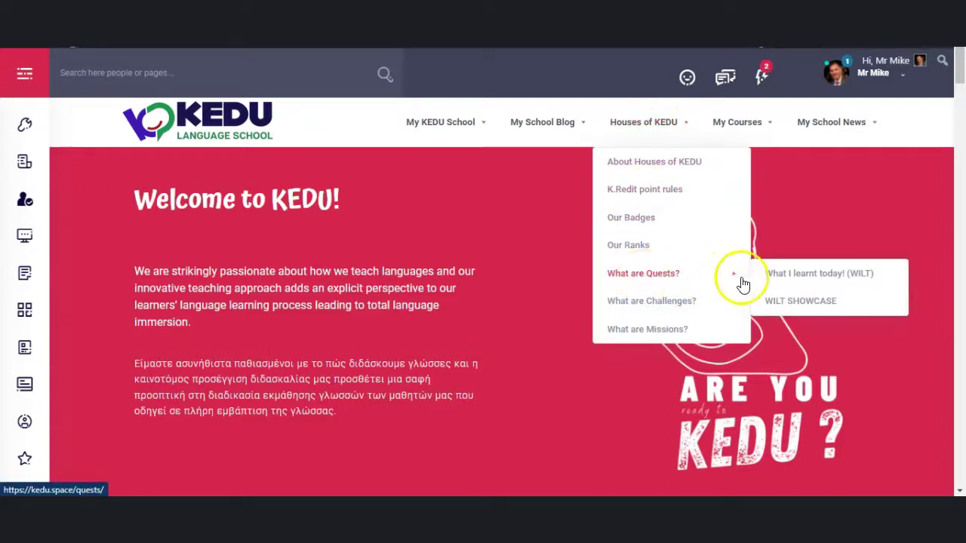
{"action": "left_click", "coordinate": [794, 281]}
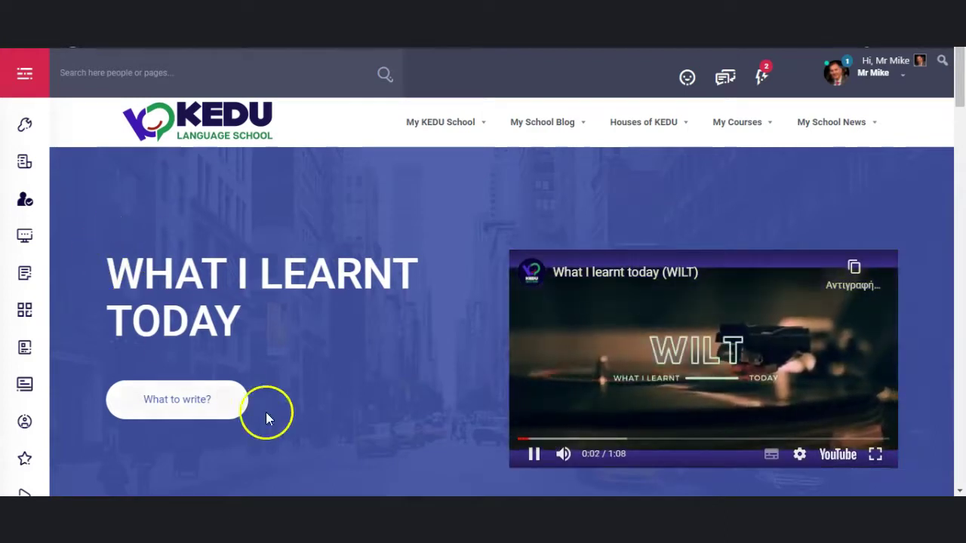
Step: Let the WILT intro video play to its 'What words I like...' prompt and scroll down
{"action": "mouse_move", "coordinate": [563, 455]}
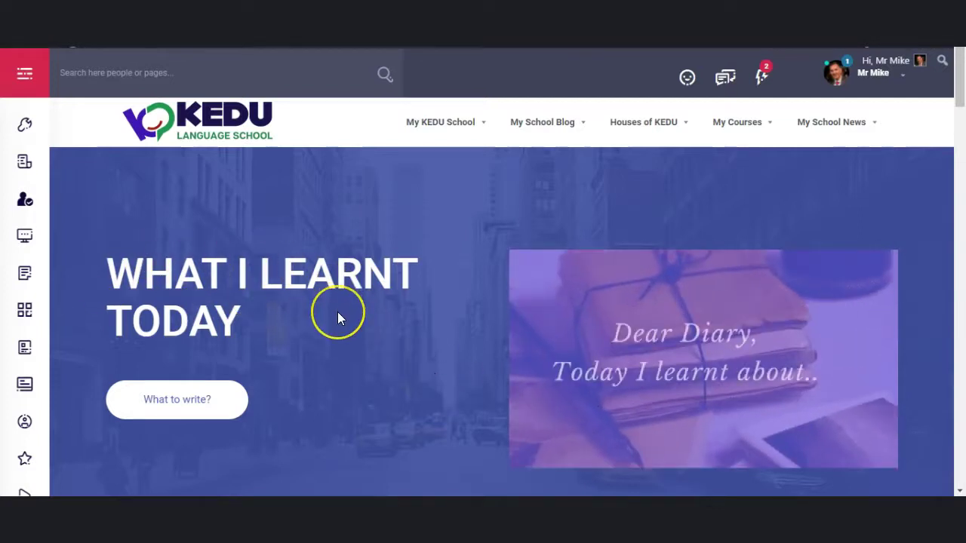
{"action": "scroll", "coordinate": [338, 311], "scroll_direction": "down", "scroll_amount": 1}
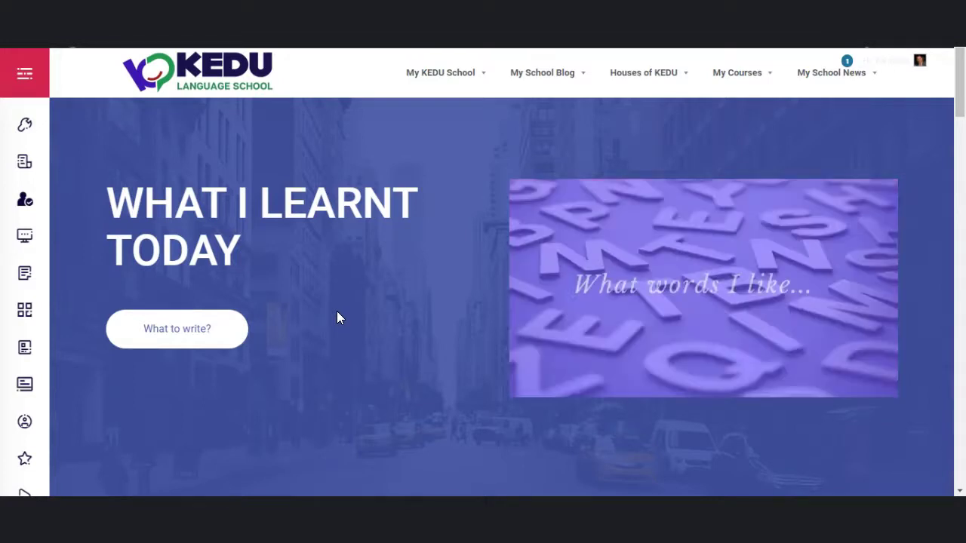
Step: Read the What can you write about? suggestions, then scroll to Instructions and the free WILT photo cover
{"action": "left_click", "coordinate": [171, 328]}
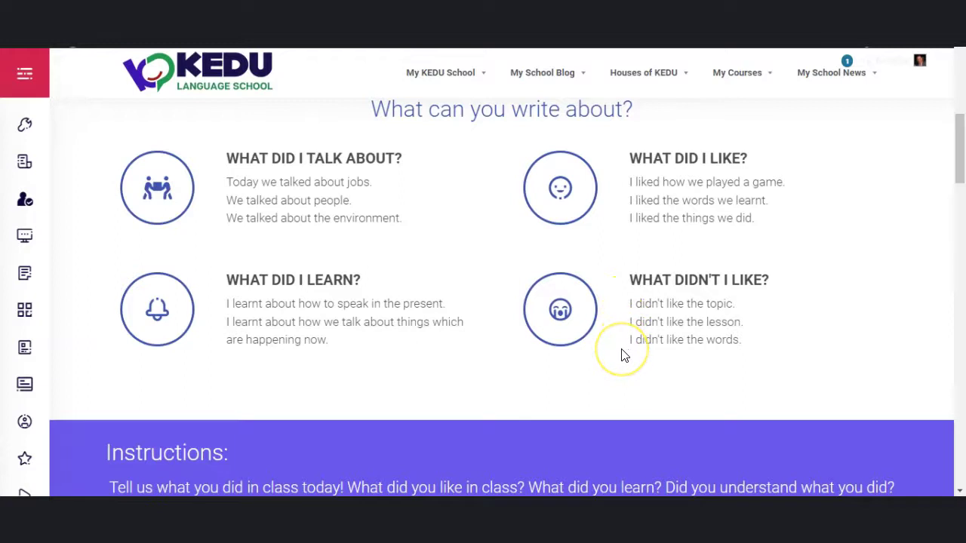
{"action": "scroll", "coordinate": [623, 355], "scroll_direction": "down", "scroll_amount": 5}
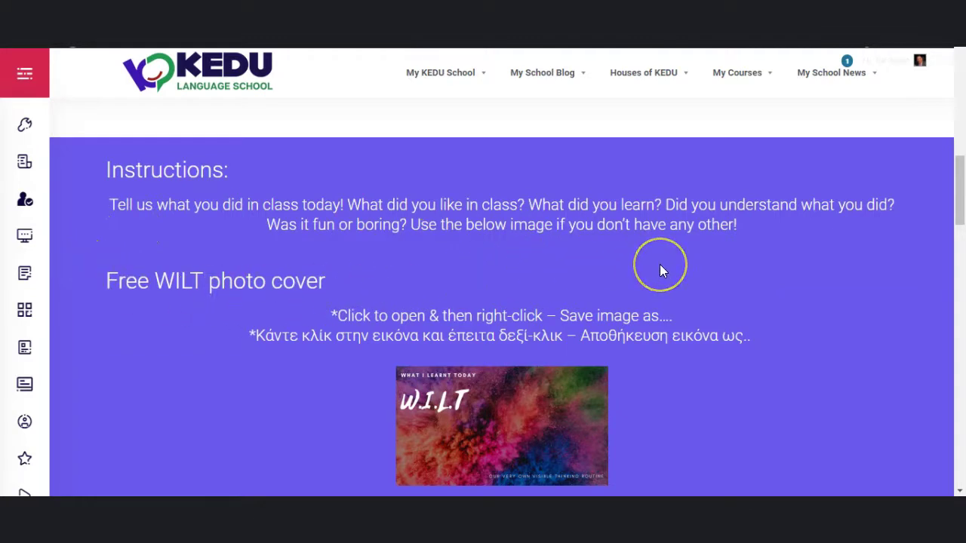
Step: Start the Dear Diary entry: 'Today we talked about Jobs. I learnt that a fireman works outdoors.'
{"action": "scroll", "coordinate": [660, 270], "scroll_direction": "down", "scroll_amount": 5}
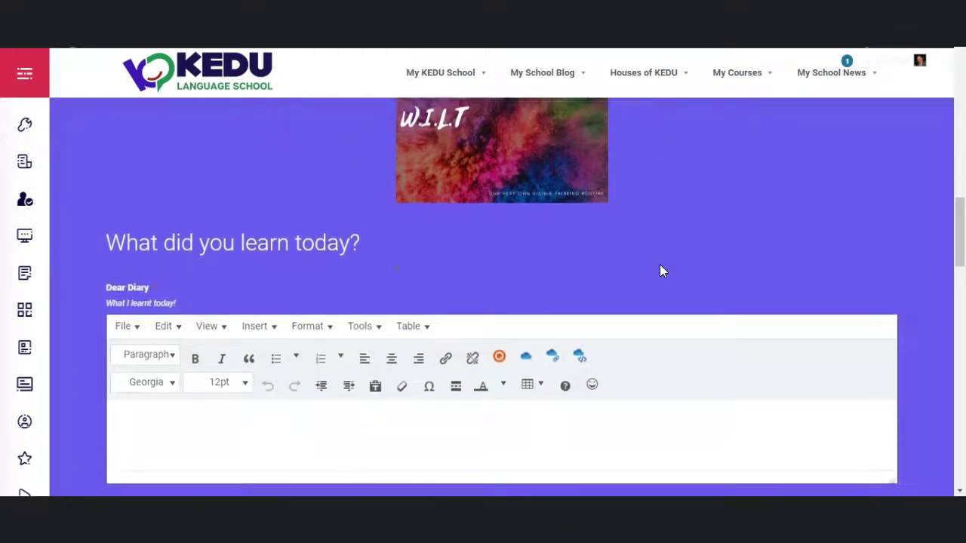
{"action": "scroll", "coordinate": [672, 263], "scroll_direction": "down", "scroll_amount": 1}
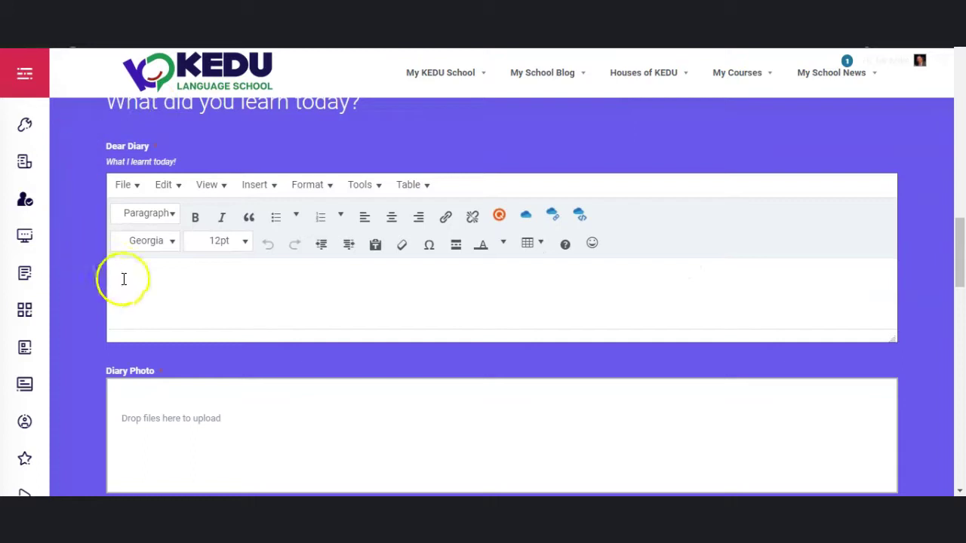
{"action": "left_click", "coordinate": [147, 269]}
{"action": "scroll", "coordinate": [99, 293], "scroll_direction": "up", "scroll_amount": 7}
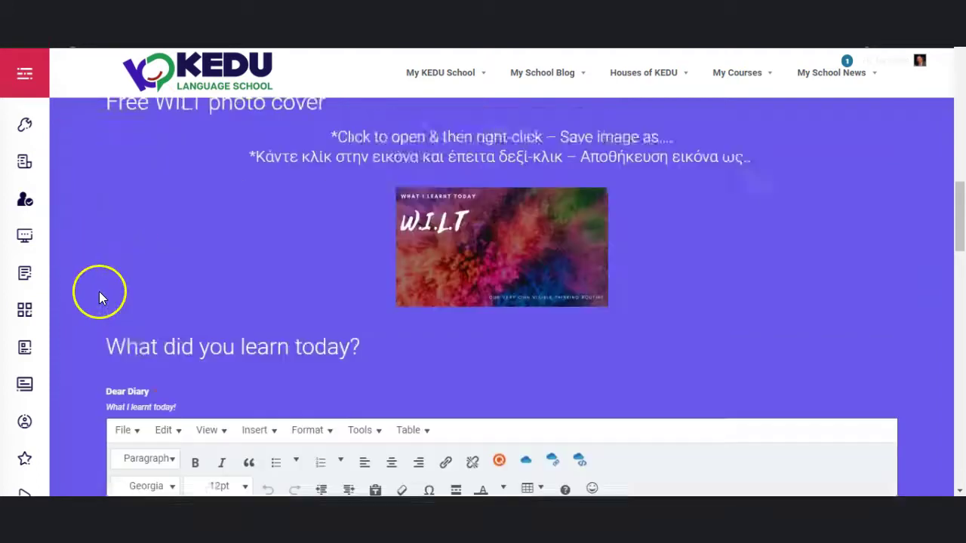
{"action": "scroll", "coordinate": [98, 295], "scroll_direction": "up", "scroll_amount": 3}
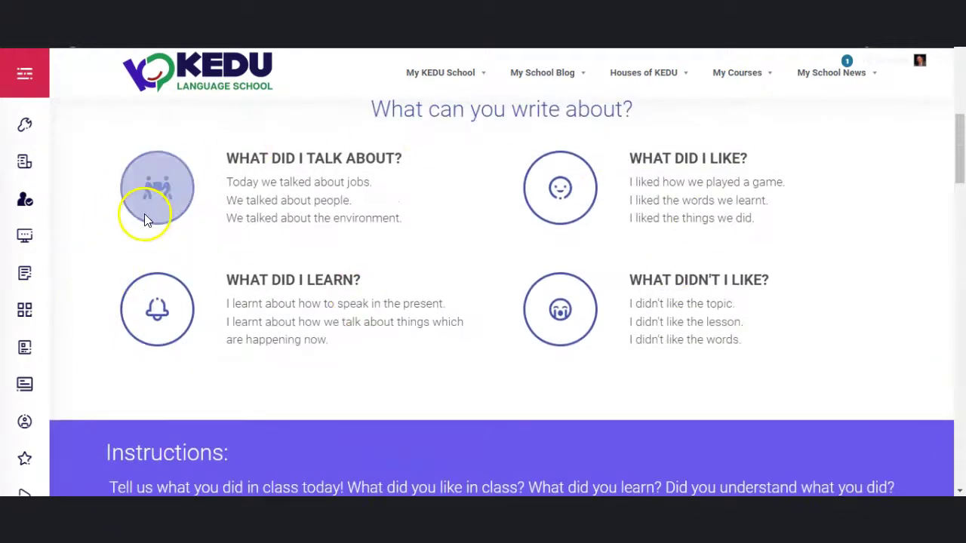
{"action": "scroll", "coordinate": [126, 290], "scroll_direction": "down", "scroll_amount": 10}
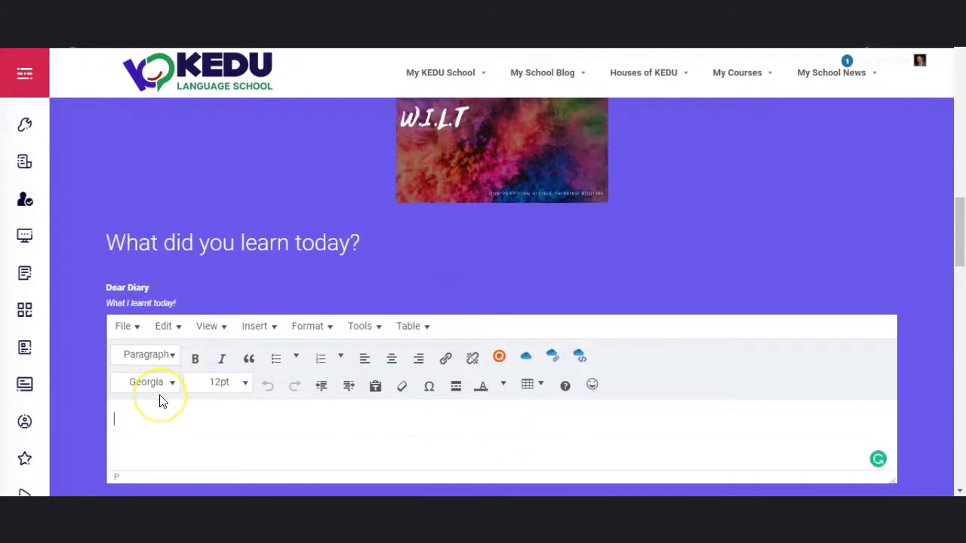
{"action": "type", "text": "Today we t"}
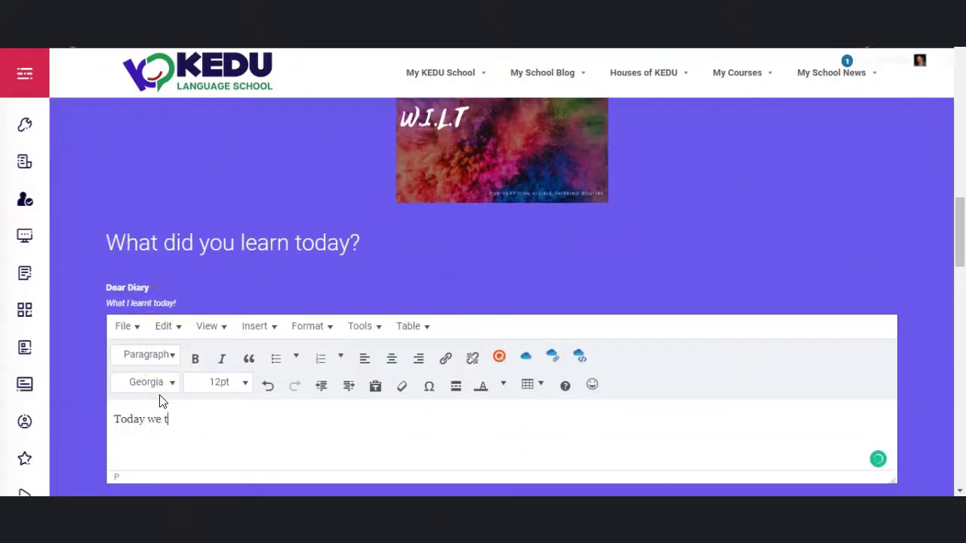
{"action": "type", "text": "alked about Jobs. I li"}
{"action": "scroll", "coordinate": [159, 392], "scroll_direction": "up", "scroll_amount": 6}
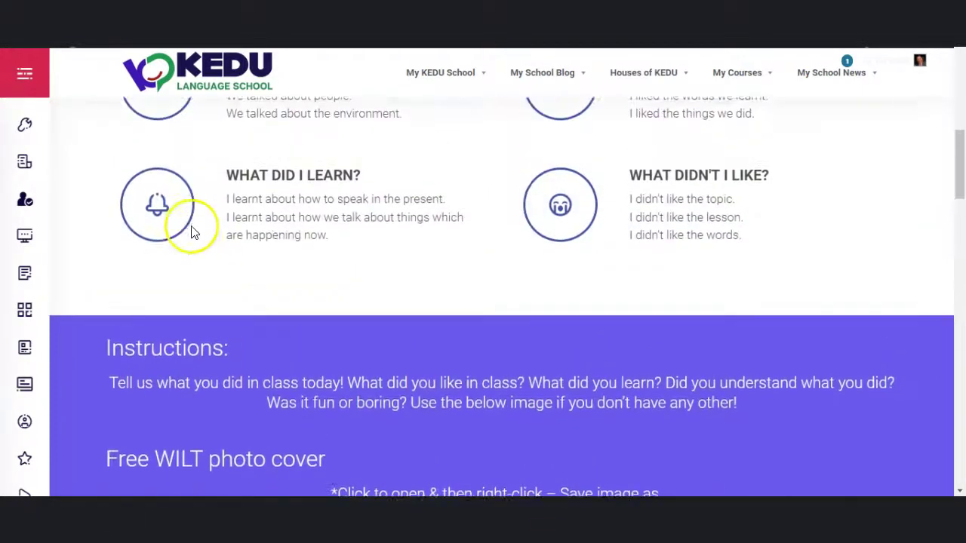
{"action": "scroll", "coordinate": [315, 280], "scroll_direction": "down", "scroll_amount": 5}
{"action": "scroll", "coordinate": [319, 395], "scroll_direction": "down", "scroll_amount": 5}
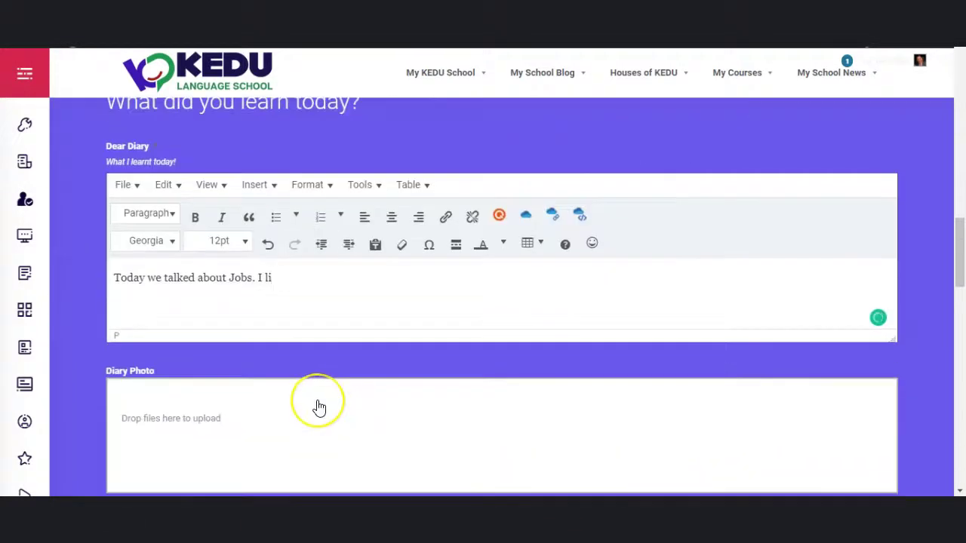
{"action": "type", "text": "ea"}
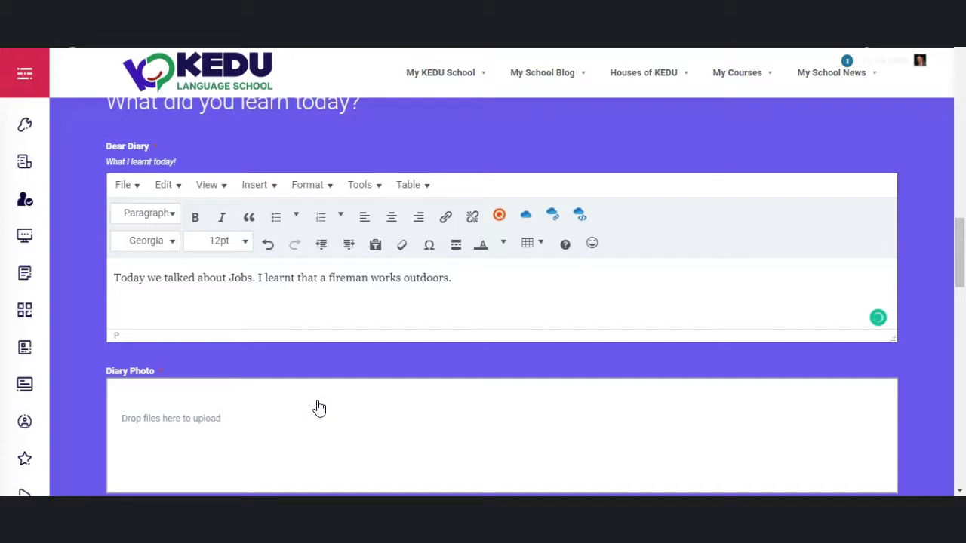
Step: Continue the entry with 'I liked how we talked together as a small group.'
{"action": "scroll", "coordinate": [320, 408], "scroll_direction": "up", "scroll_amount": 15}
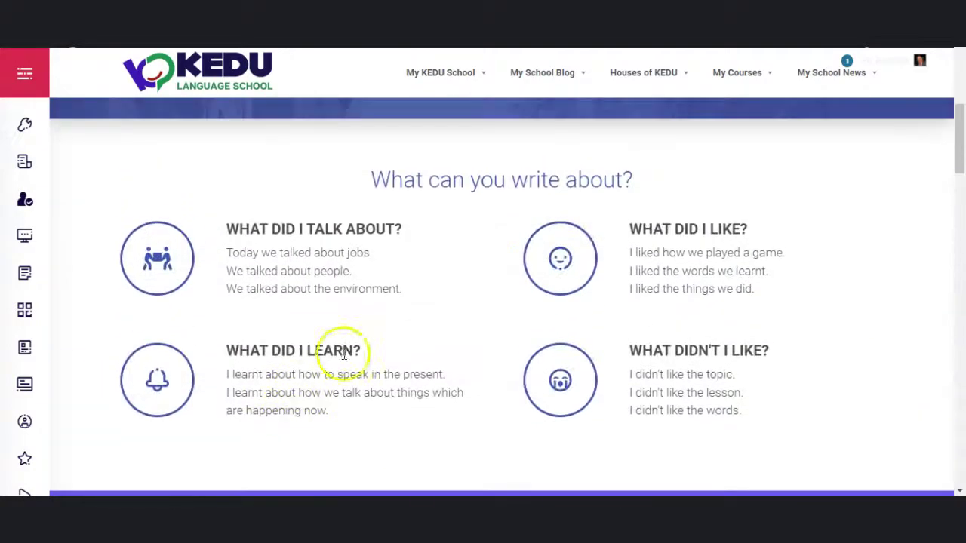
{"action": "scroll", "coordinate": [361, 315], "scroll_direction": "down", "scroll_amount": 15}
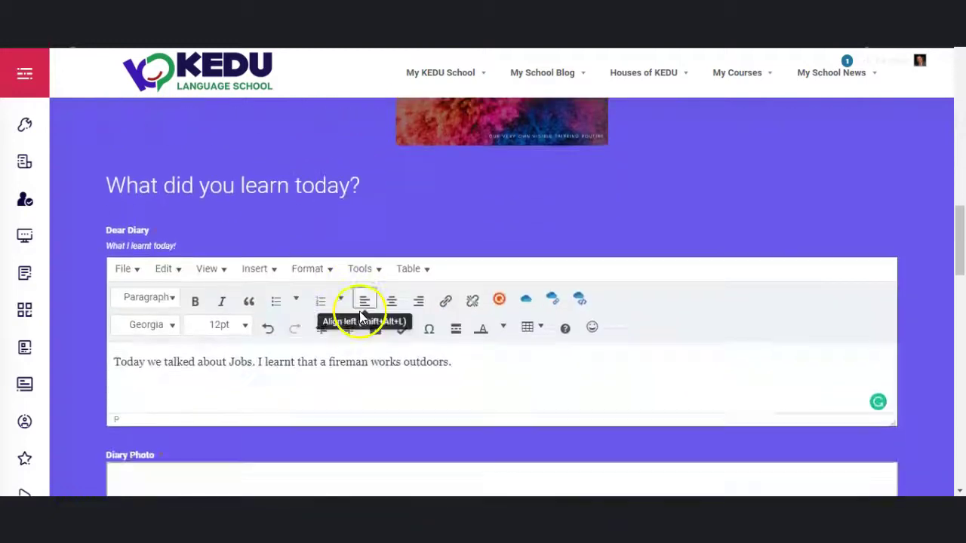
{"action": "scroll", "coordinate": [360, 311], "scroll_direction": "down", "scroll_amount": 2}
{"action": "left_click", "coordinate": [474, 280]}
{"action": "type", "text": "I liked how we ta"}
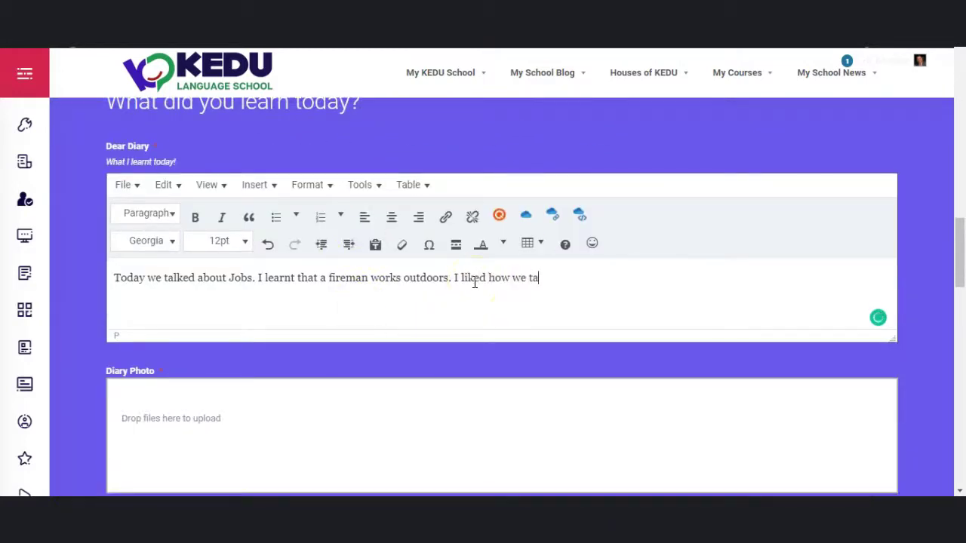
{"action": "type", "text": "lked together as a small group."}
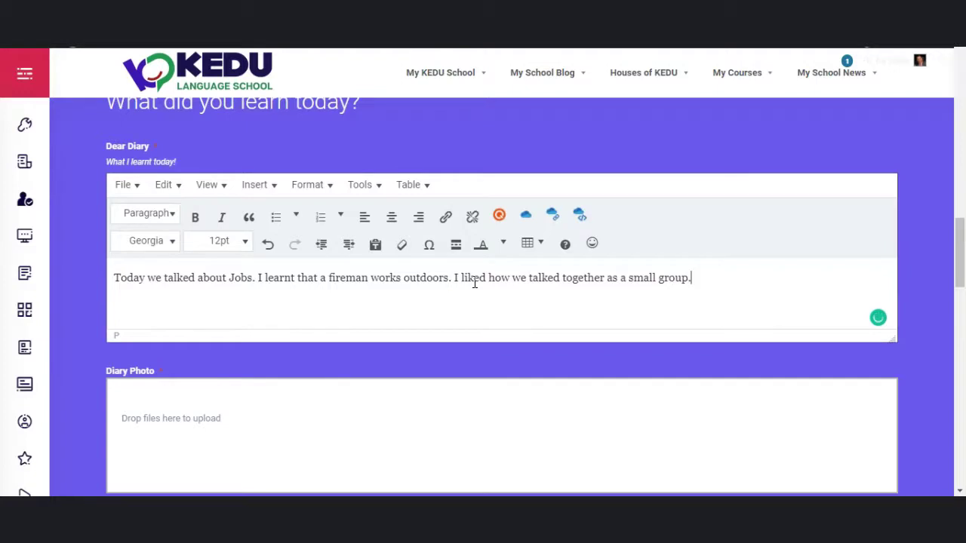
Step: Add disliking the book exercises and 'I wanted to do more activities and play more games.'
{"action": "scroll", "coordinate": [483, 302], "scroll_direction": "up", "scroll_amount": 10}
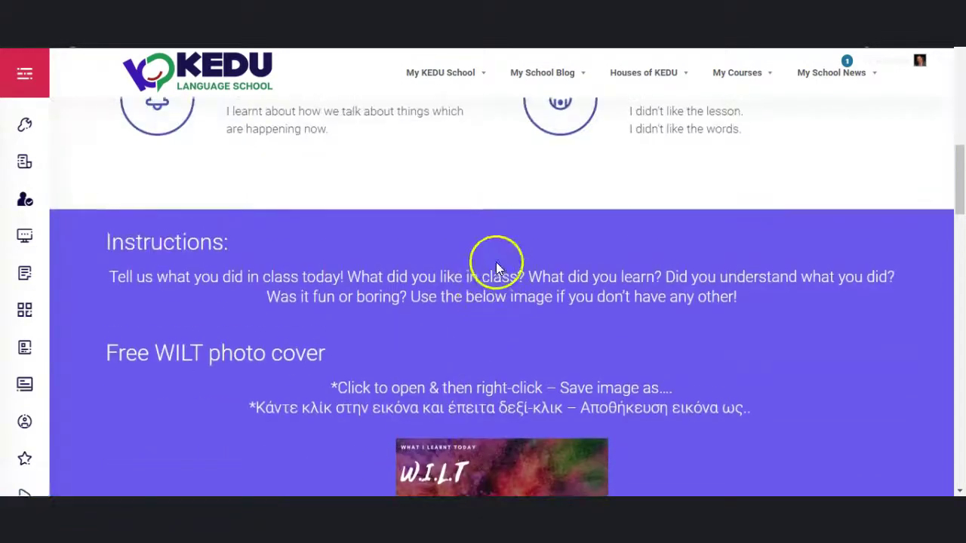
{"action": "scroll", "coordinate": [611, 267], "scroll_direction": "down", "scroll_amount": 7}
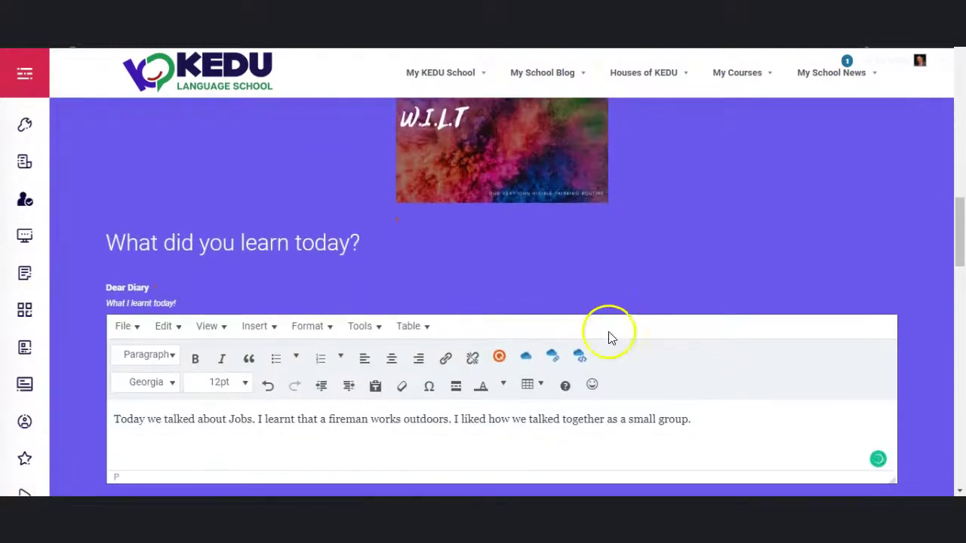
{"action": "type", "text": "l"}
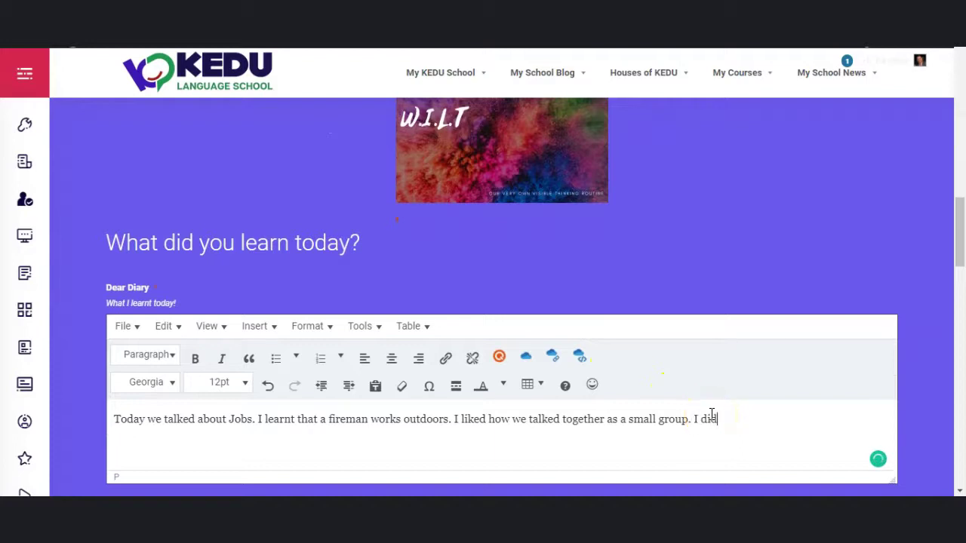
{"action": "type", "text": "ike the exercises we did fr"}
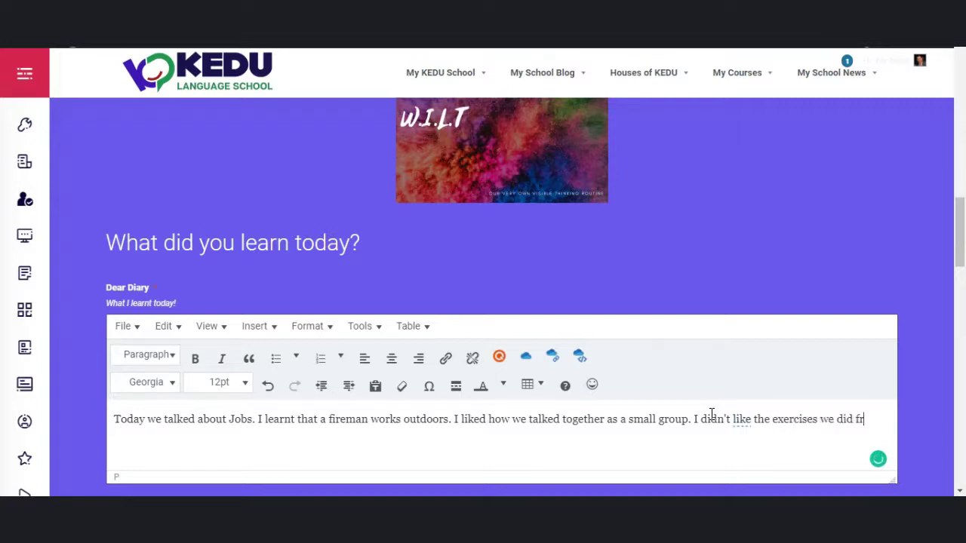
{"action": "type", "text": "om our book!"}
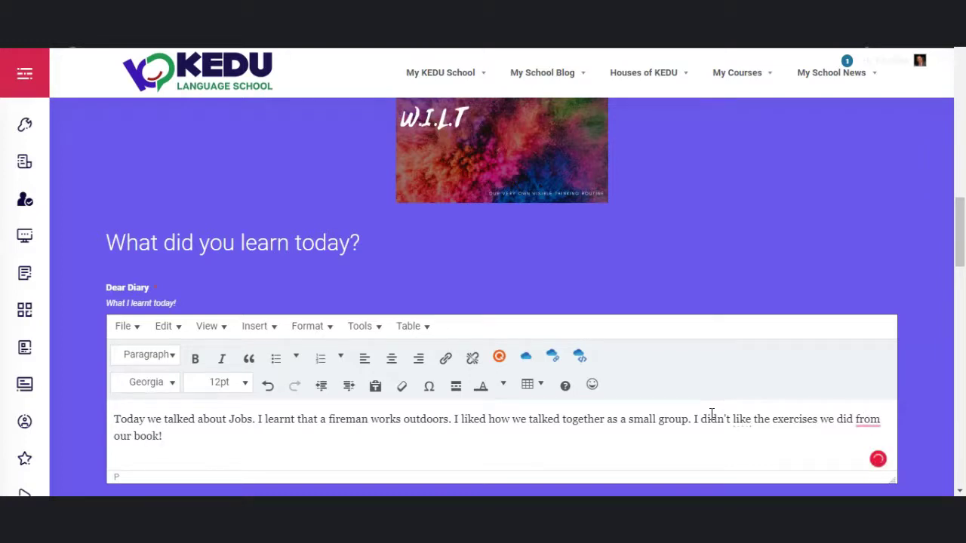
{"action": "scroll", "coordinate": [675, 464], "scroll_direction": "up", "scroll_amount": 7}
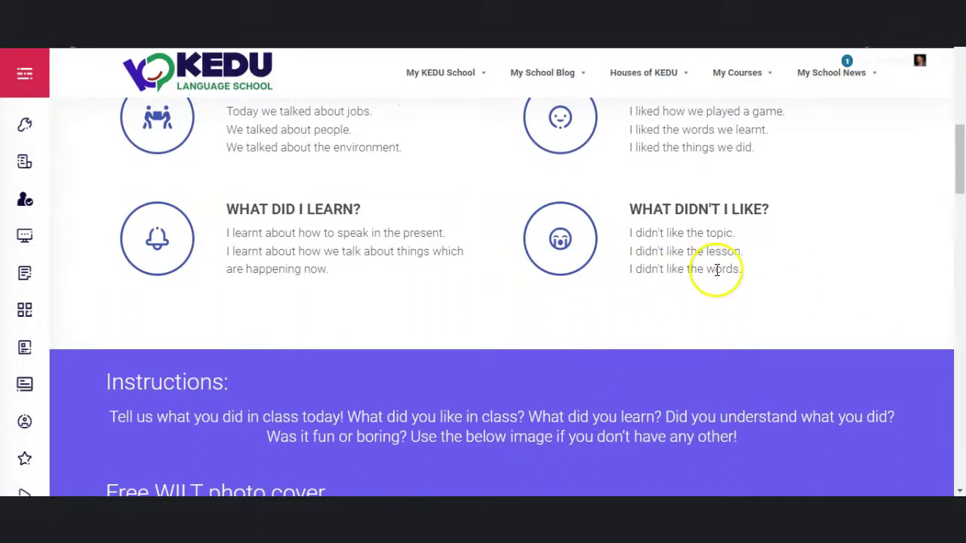
{"action": "scroll", "coordinate": [716, 270], "scroll_direction": "down", "scroll_amount": 7}
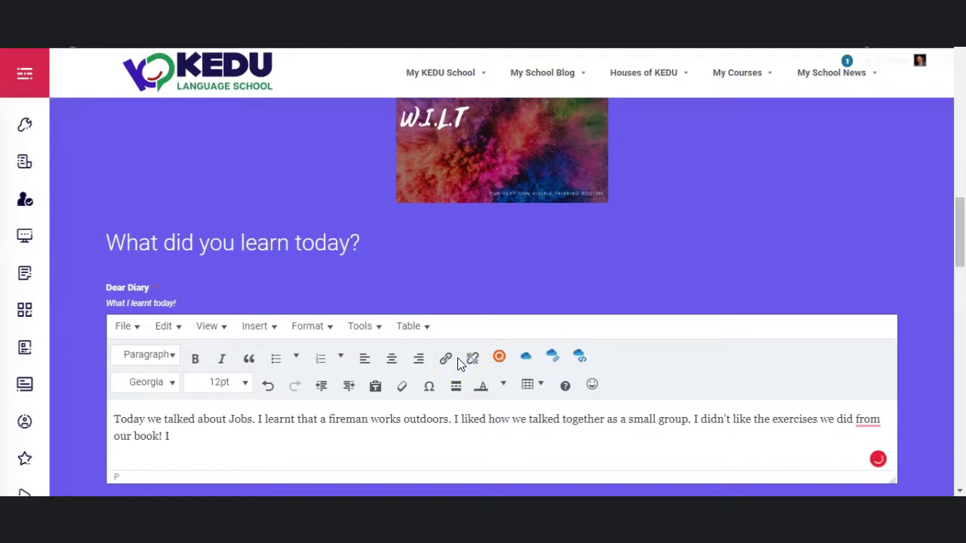
{"action": "type", "text": " wanted t"}
{"action": "type", "text": "o do more activiti"}
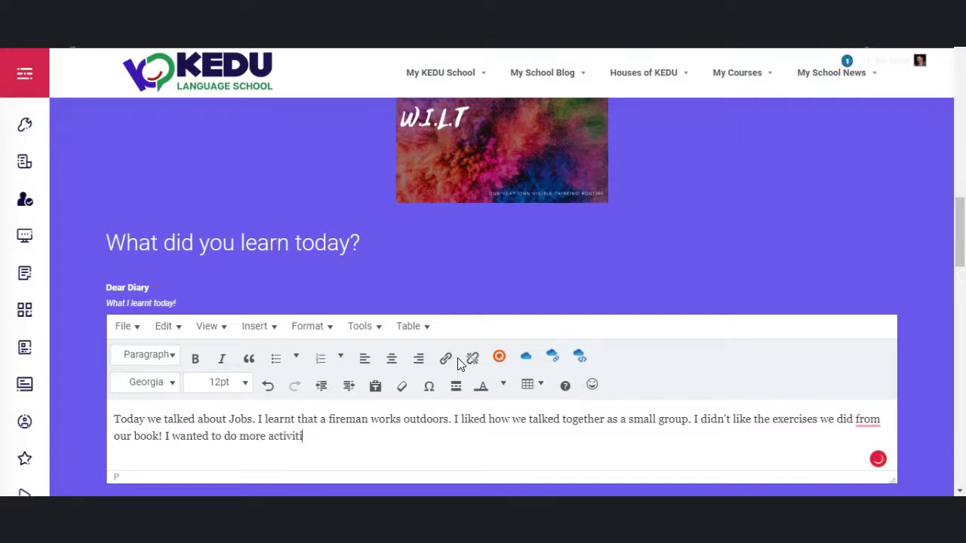
{"action": "type", "text": "es and play more"}
{"action": "type", "text": " games."}
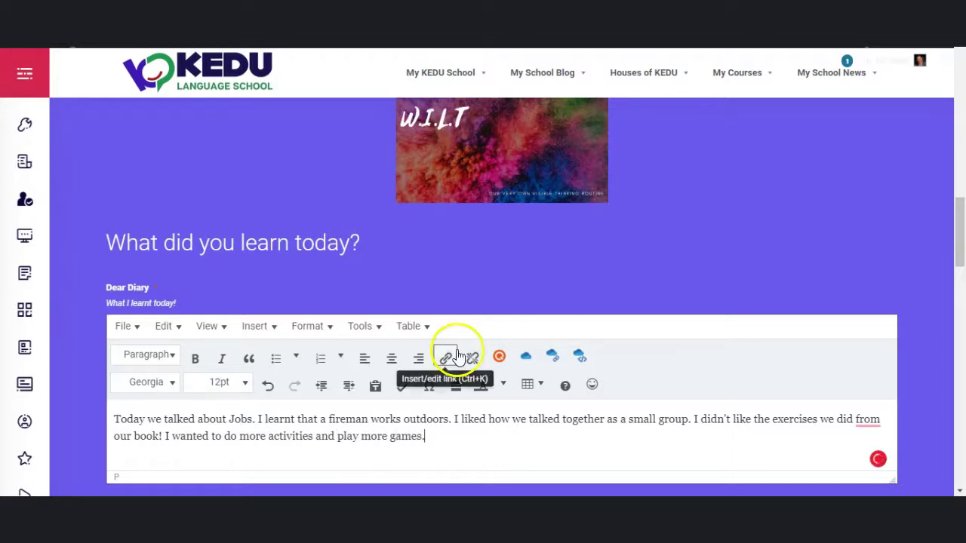
{"action": "scroll", "coordinate": [453, 351], "scroll_direction": "down", "scroll_amount": 3}
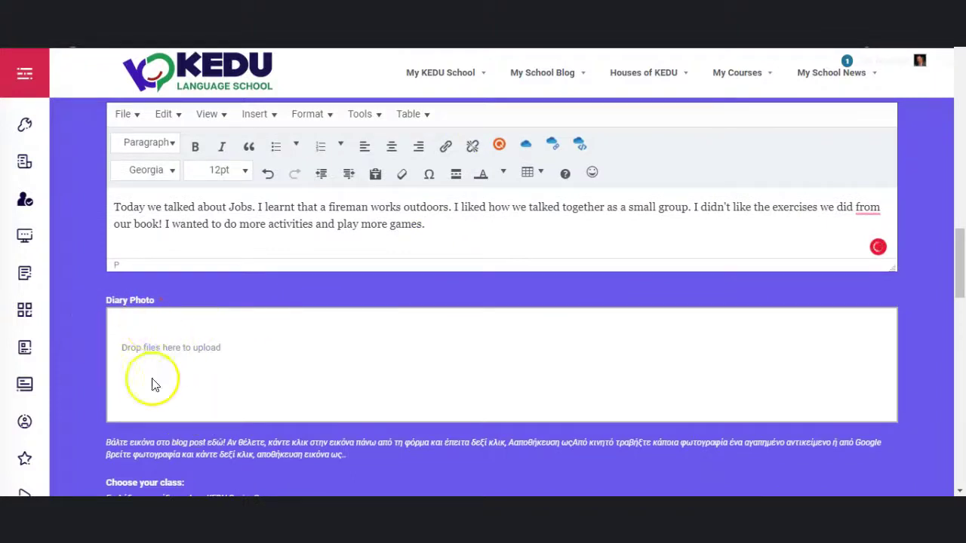
{"action": "scroll", "coordinate": [109, 398], "scroll_direction": "up", "scroll_amount": 2}
Step: Save the enlarged WILT cover image to disk as WILT-Blog-cover.png
{"action": "scroll", "coordinate": [106, 400], "scroll_direction": "up", "scroll_amount": 3}
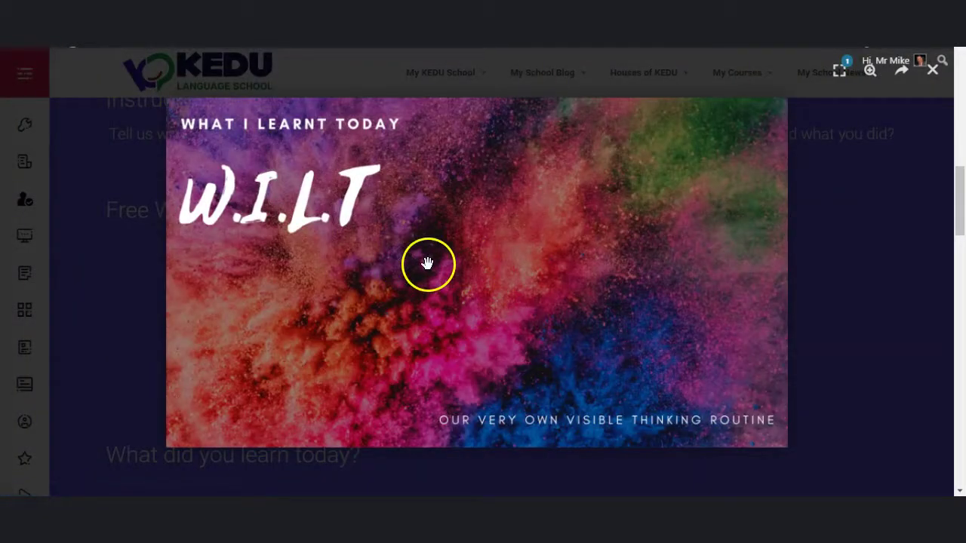
{"action": "right_click", "coordinate": [428, 266]}
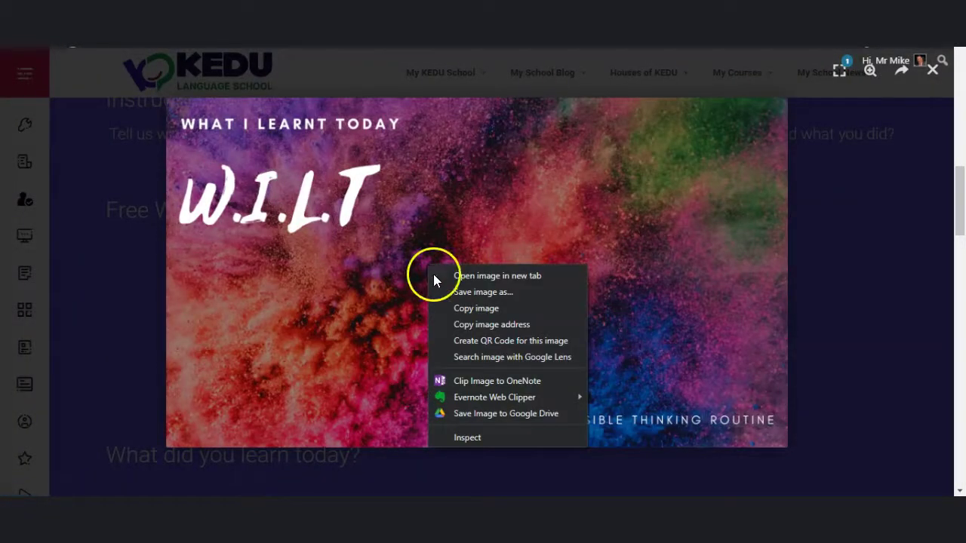
{"action": "left_click", "coordinate": [445, 293]}
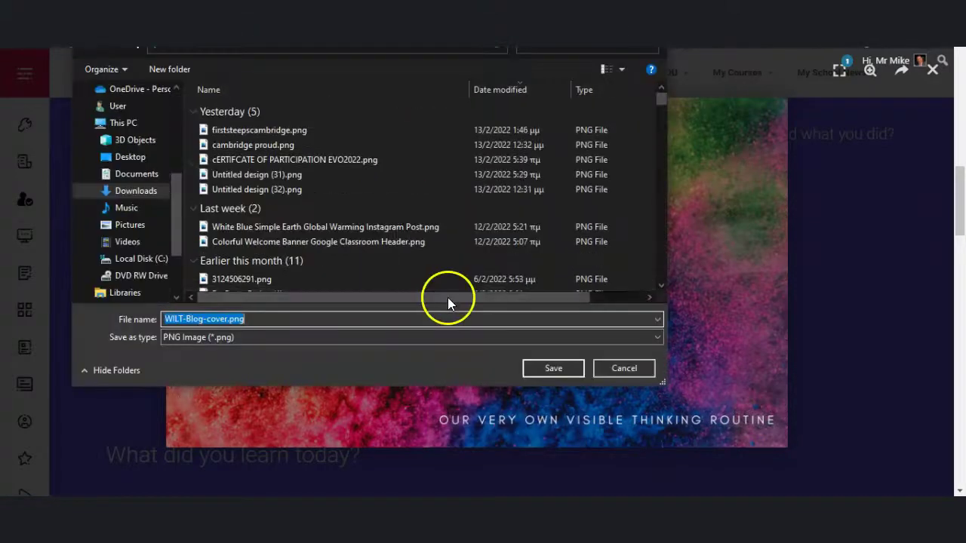
{"action": "left_click", "coordinate": [539, 370]}
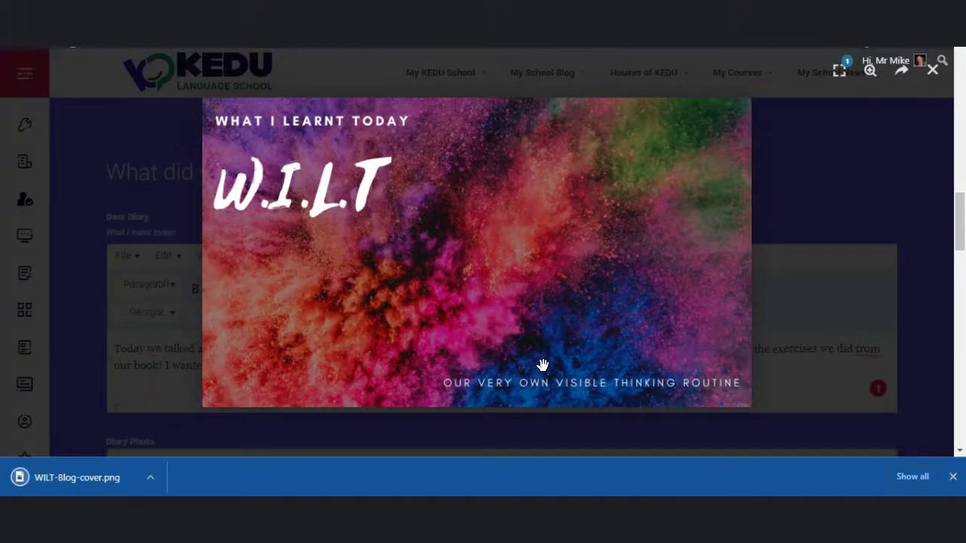
Step: Close the enlarged image and drop WILT-Blog-cover.png into the Diary Photo field
{"action": "left_click", "coordinate": [143, 318]}
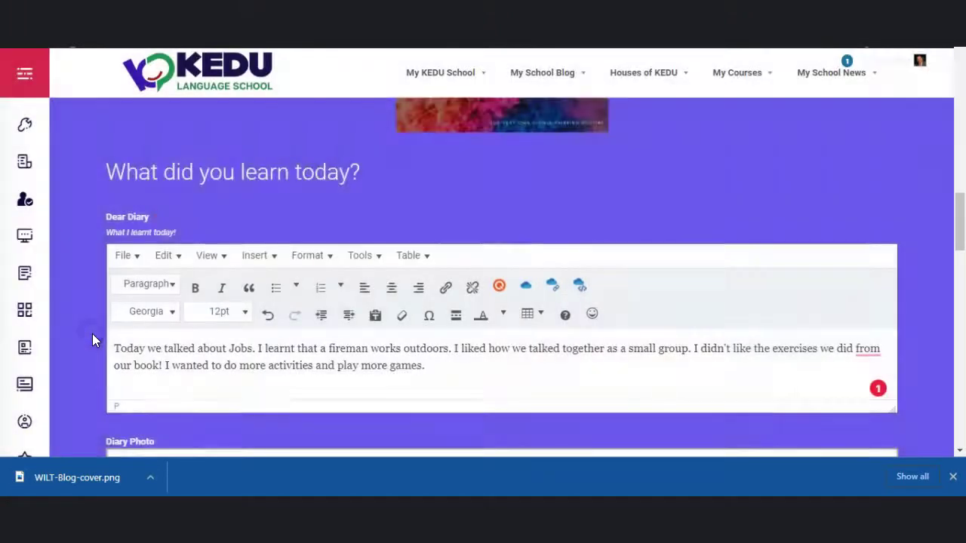
{"action": "scroll", "coordinate": [92, 336], "scroll_direction": "down", "scroll_amount": 5}
{"action": "scroll", "coordinate": [121, 294], "scroll_direction": "up", "scroll_amount": 1}
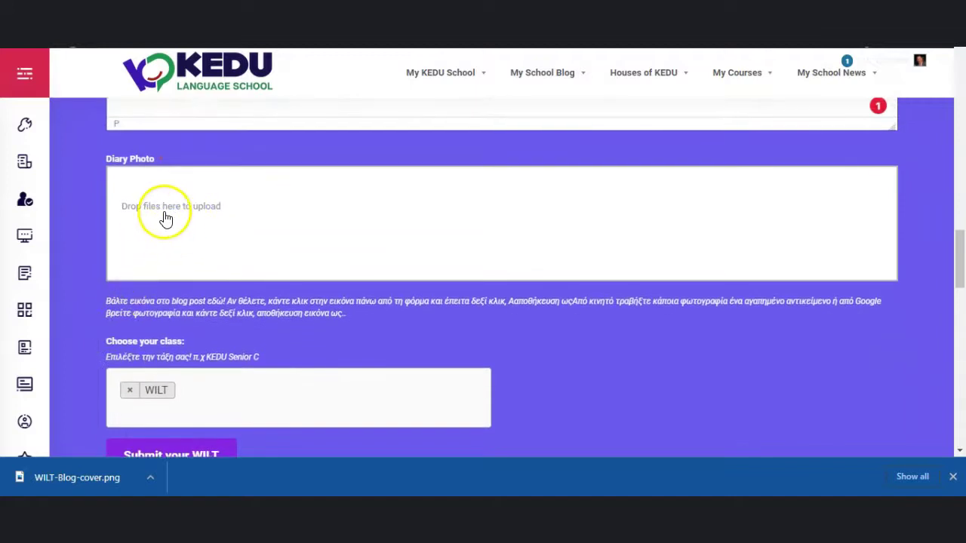
{"action": "mouse_move", "coordinate": [56, 462]}
{"action": "left_mouse_down"}
{"action": "mouse_move", "coordinate": [156, 250]}
{"action": "mouse_move", "coordinate": [183, 225]}
{"action": "left_mouse_up"}
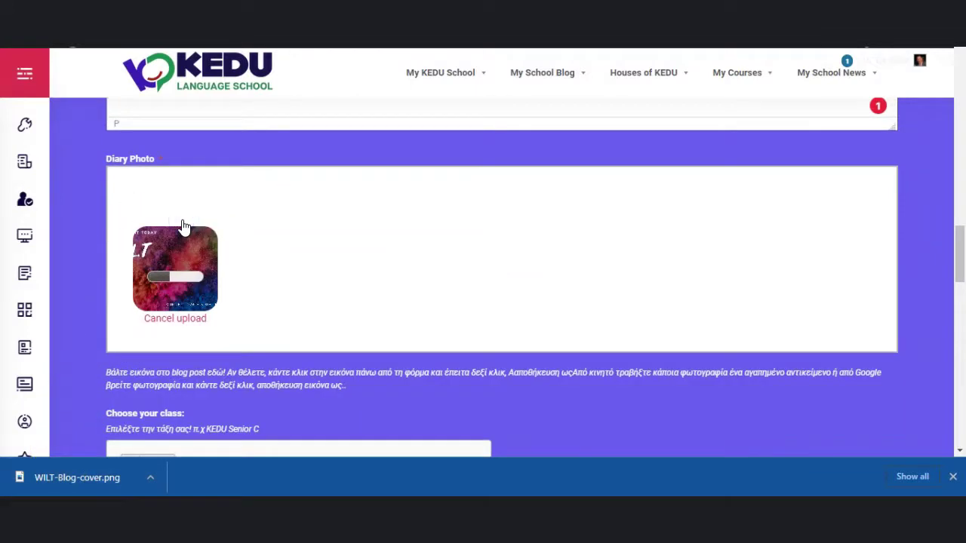
{"action": "left_click", "coordinate": [172, 254]}
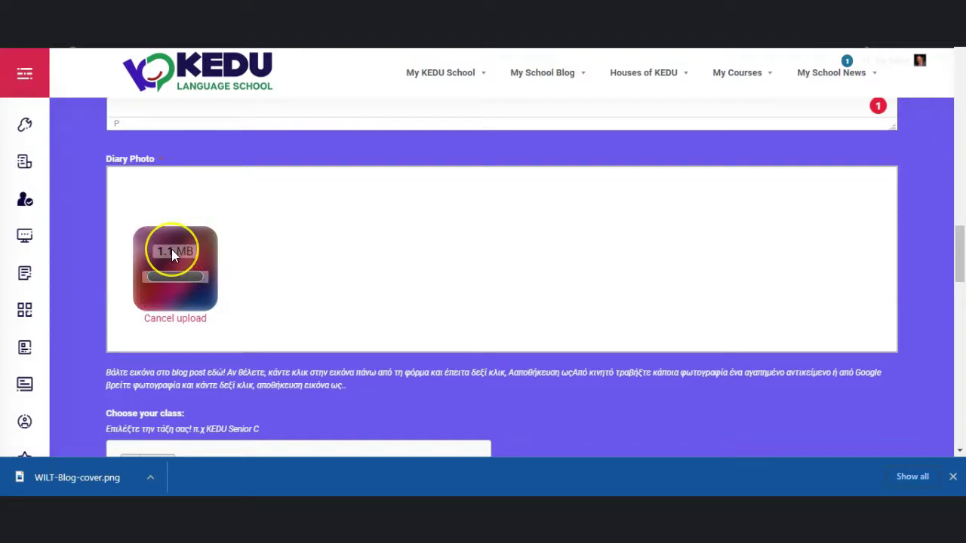
Step: Choose KEDU Senior C as the class and submit the WILT
{"action": "scroll", "coordinate": [172, 254], "scroll_direction": "down", "scroll_amount": 2}
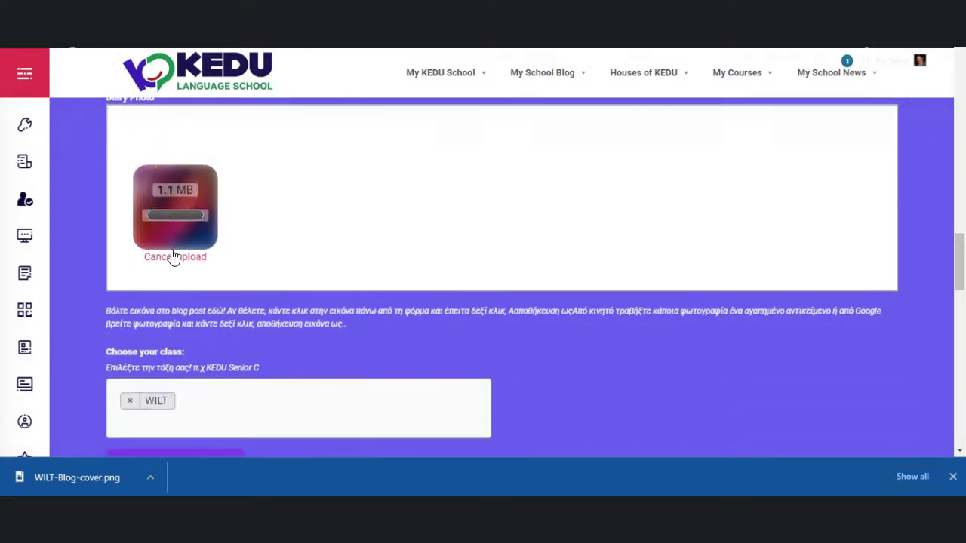
{"action": "left_click", "coordinate": [198, 329]}
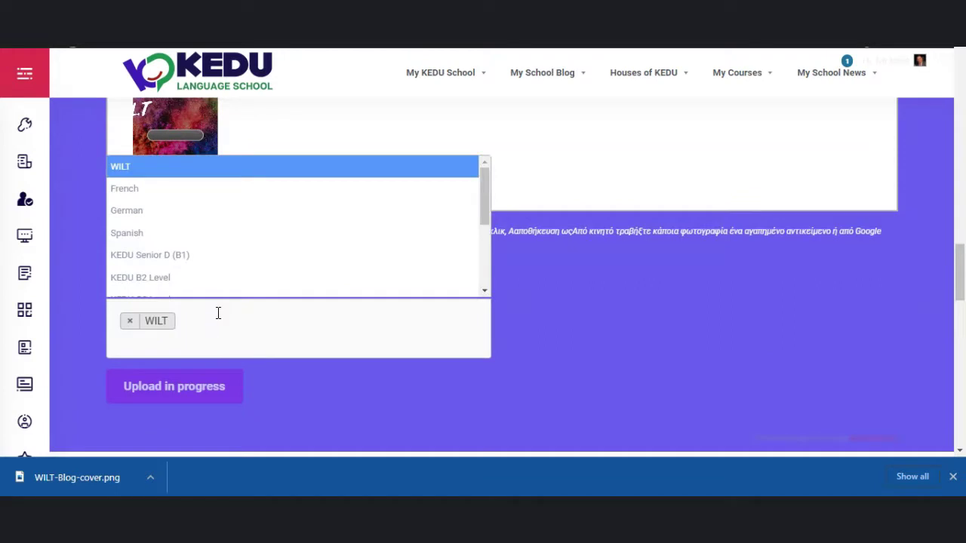
{"action": "type", "text": "senior"}
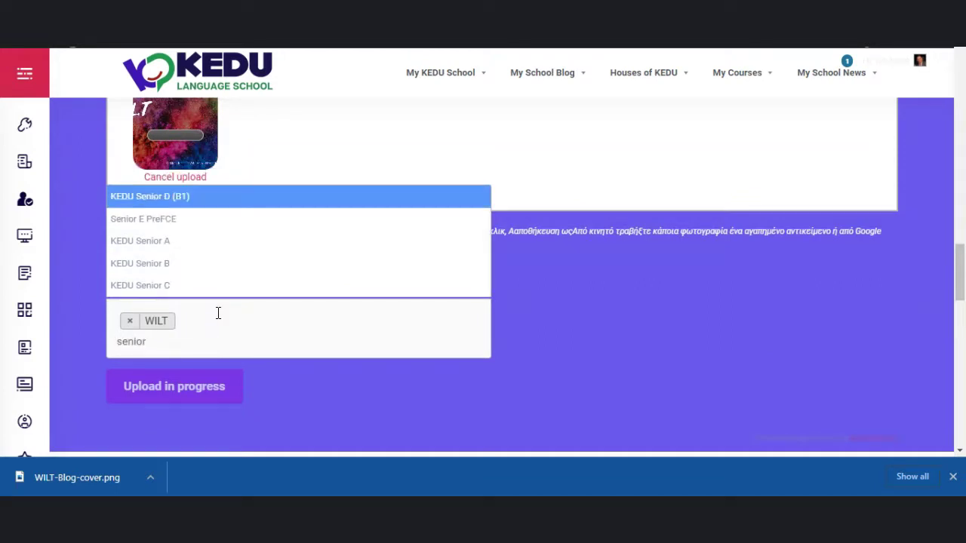
{"action": "left_click", "coordinate": [134, 287]}
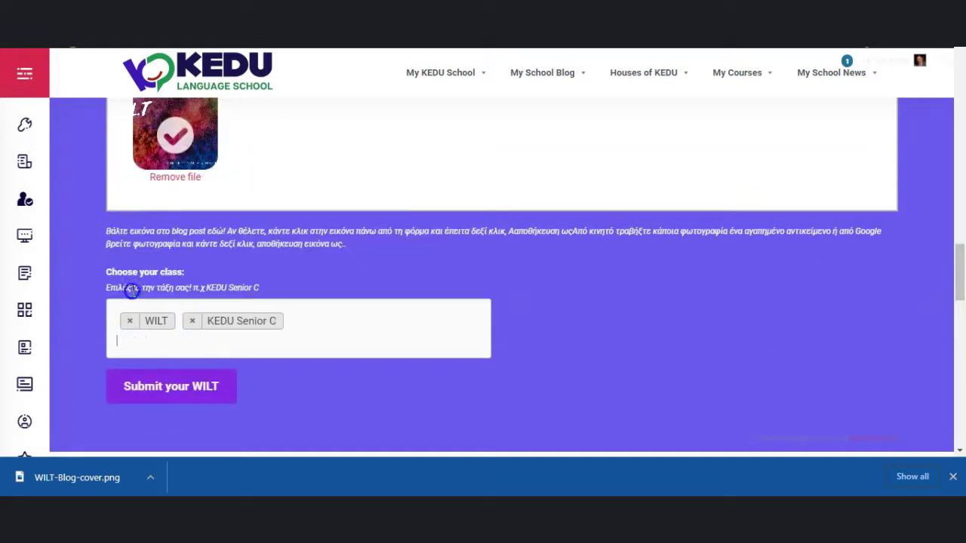
{"action": "left_click", "coordinate": [143, 391]}
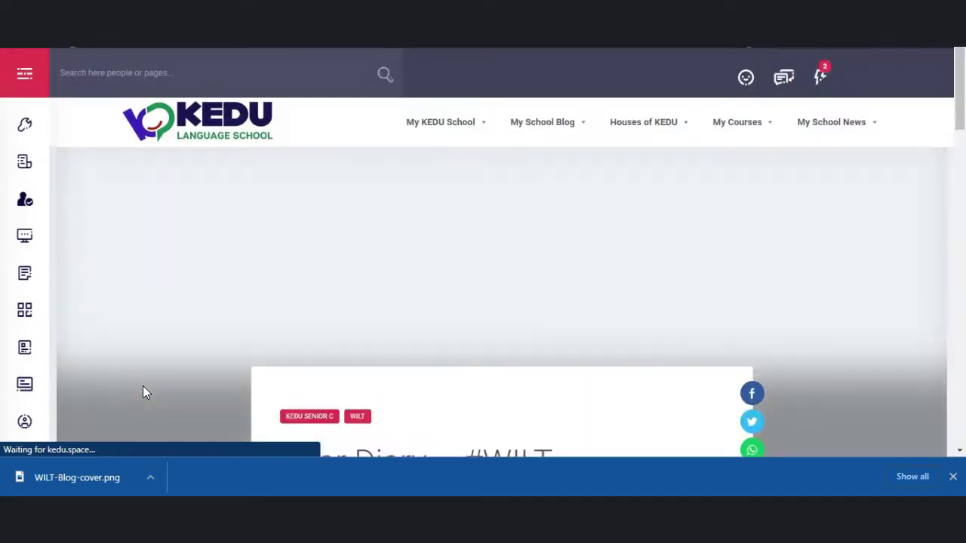
Step: Scroll through the published 'Dear Diary – #WILT' post, checking the W.I.L.T cover banner, diary text and tags
{"action": "left_click", "coordinate": [133, 292]}
{"action": "scroll", "coordinate": [133, 294], "scroll_direction": "down", "scroll_amount": 3}
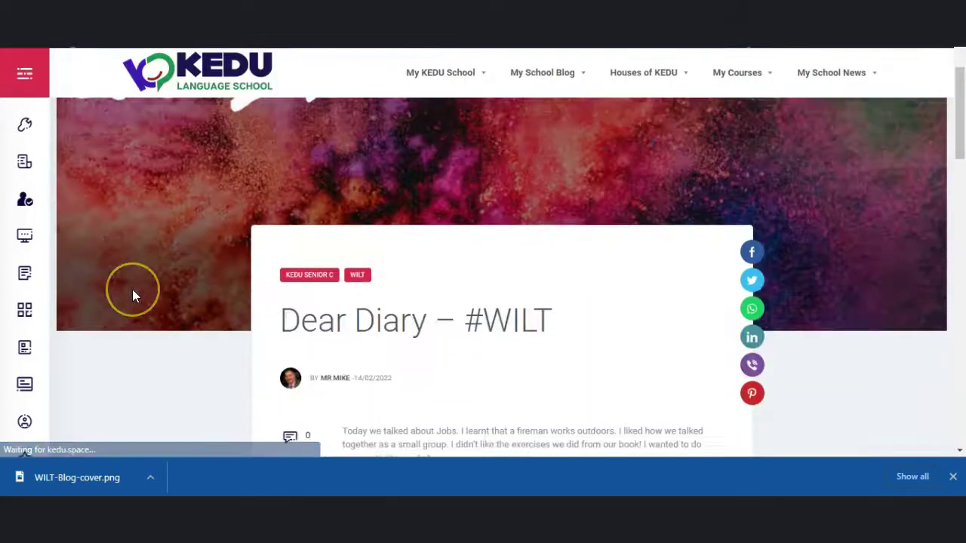
{"action": "scroll", "coordinate": [133, 295], "scroll_direction": "down", "scroll_amount": 2}
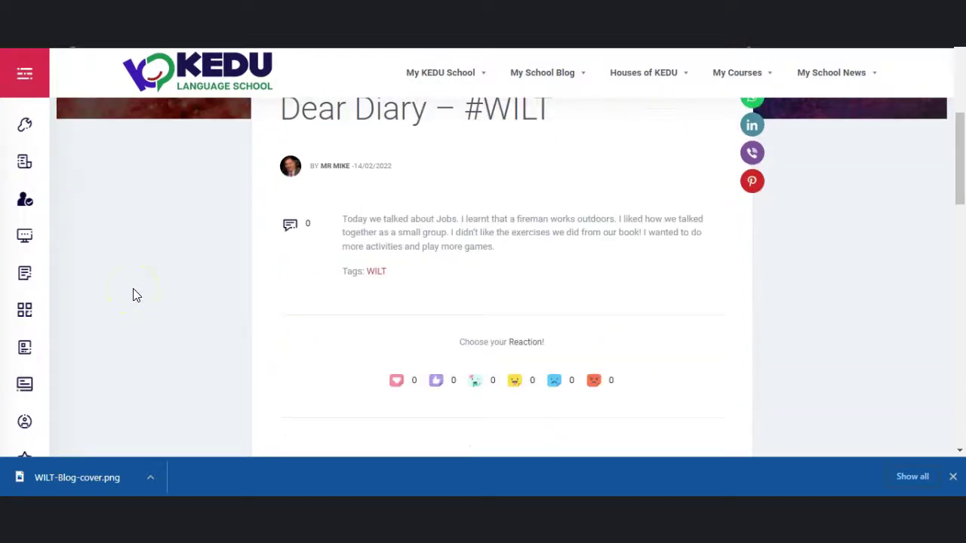
{"action": "scroll", "coordinate": [133, 289], "scroll_direction": "up", "scroll_amount": 4}
{"action": "left_click", "coordinate": [88, 134]}
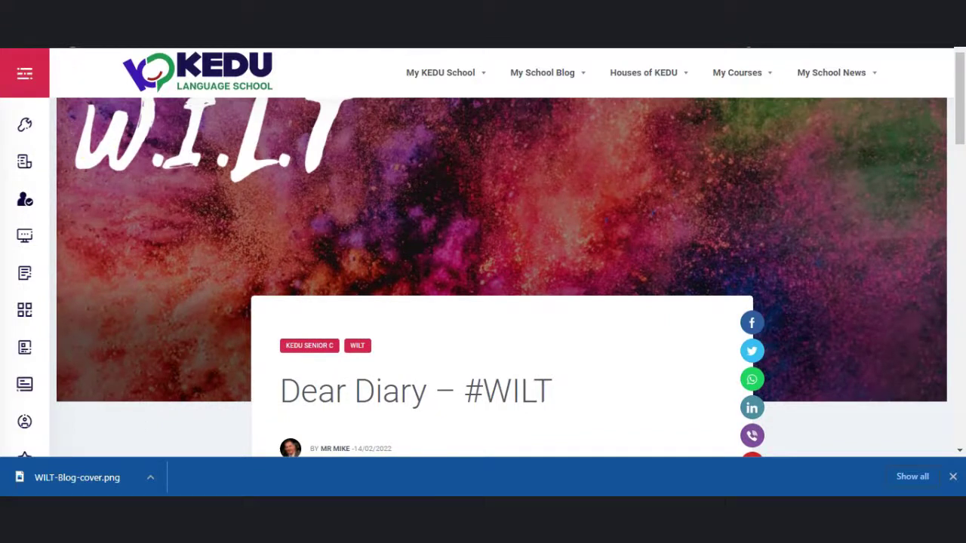
{"action": "left_click", "coordinate": [68, 72]}
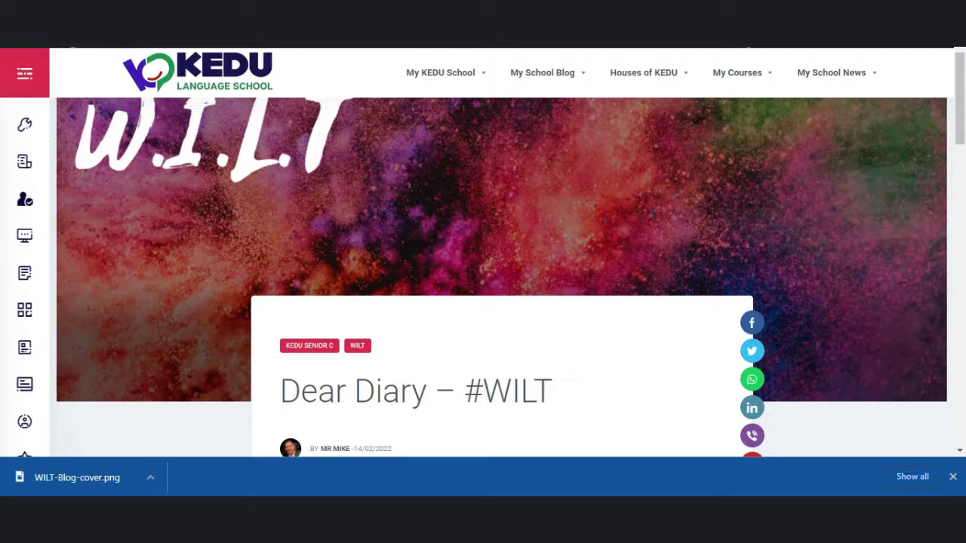